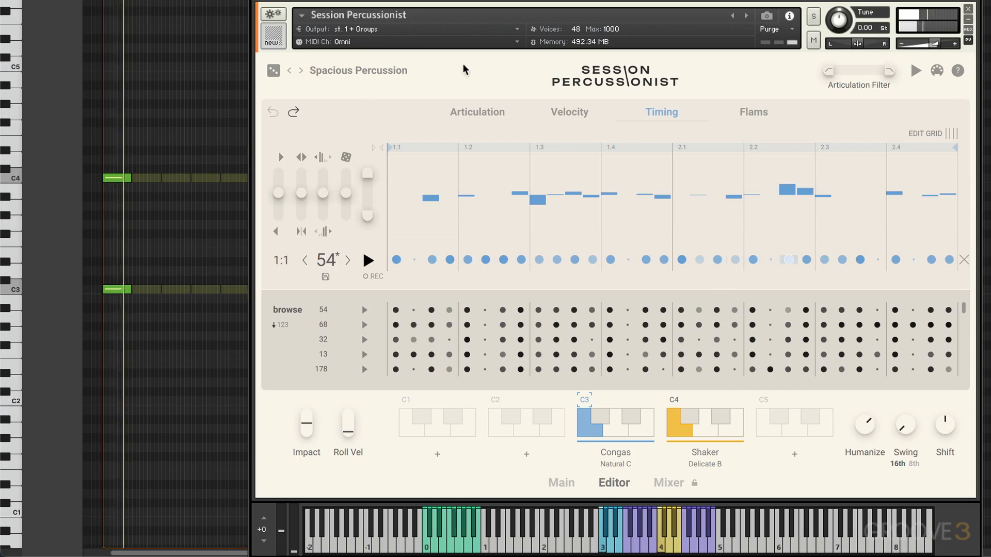
Check the Congas and Shaker channels in the mixer, return to the Congas timing pattern, and stop playback
left_click(666, 483)
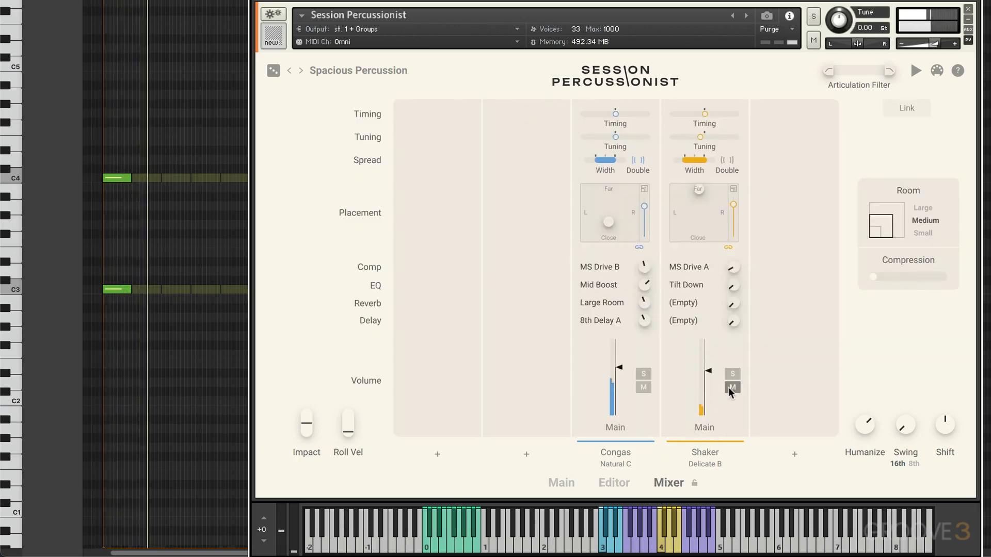
left_click(613, 477)
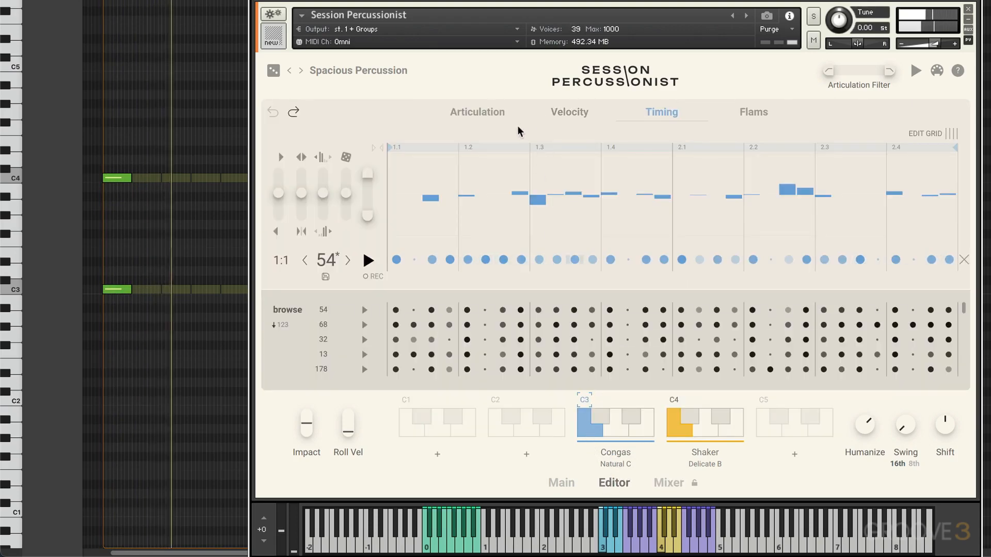
key("space")
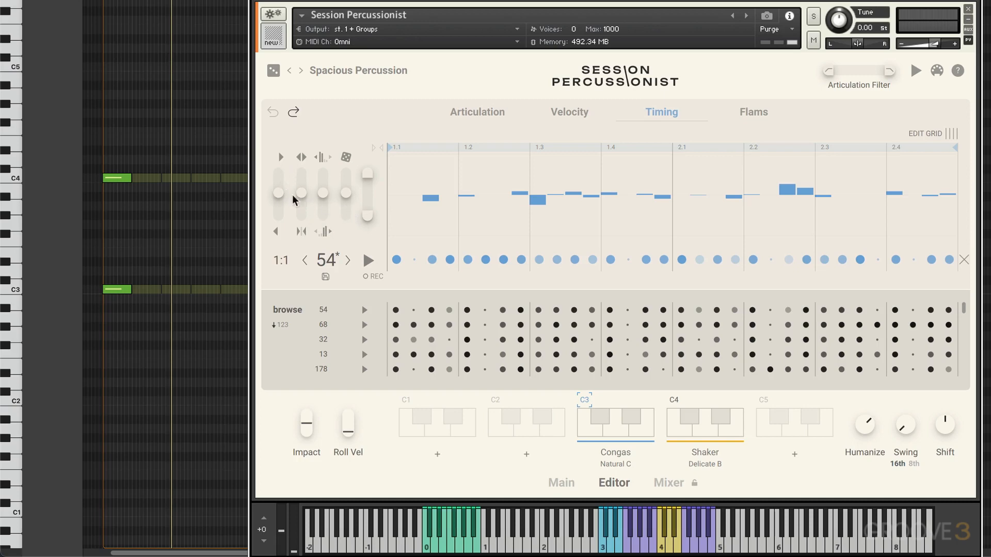
Try shifting all the Congas pattern timings later, and undo the shift
left_click_drag(277, 194, 278, 182)
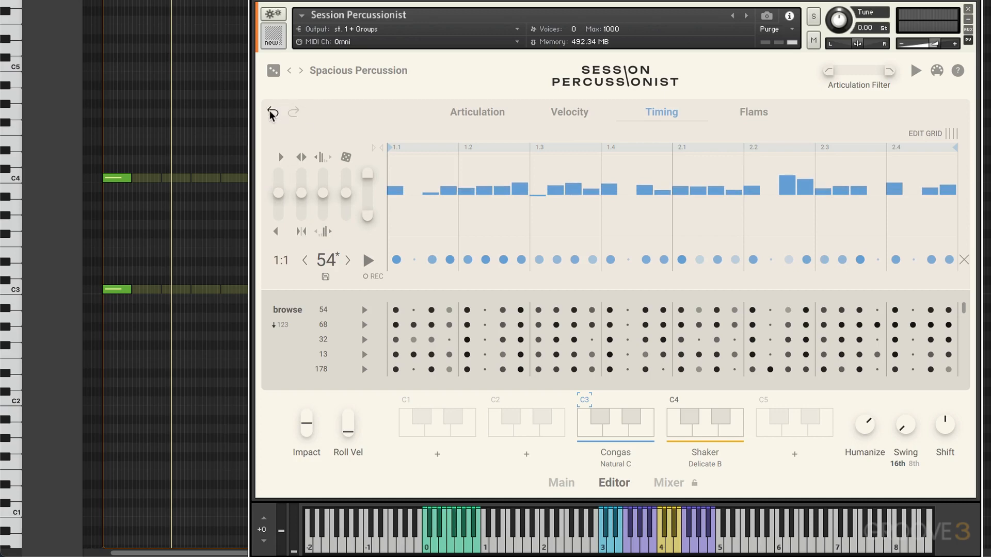
left_click(272, 112)
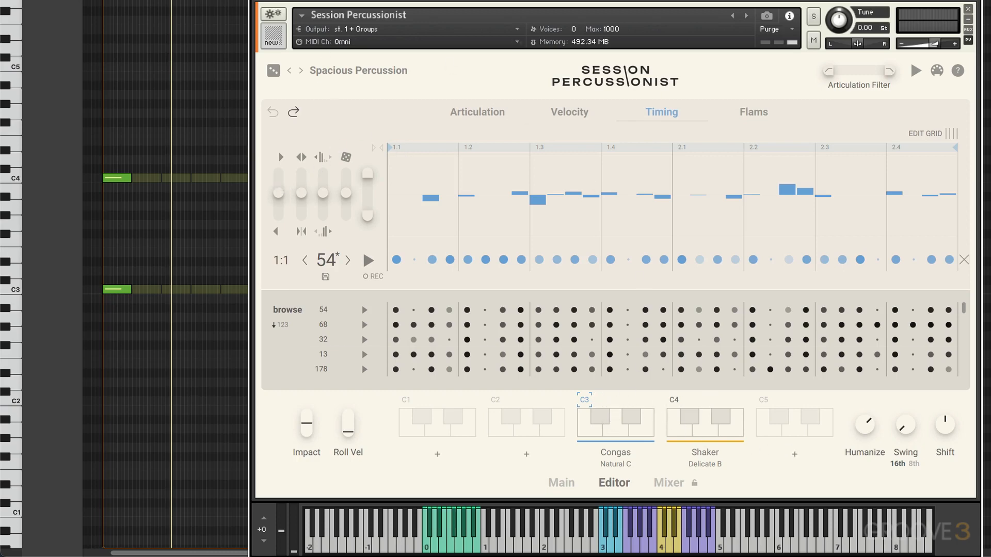
Select the third step of beat 1.1, the first step of 1.3, and the last two steps of 2.2
left_click(431, 277)
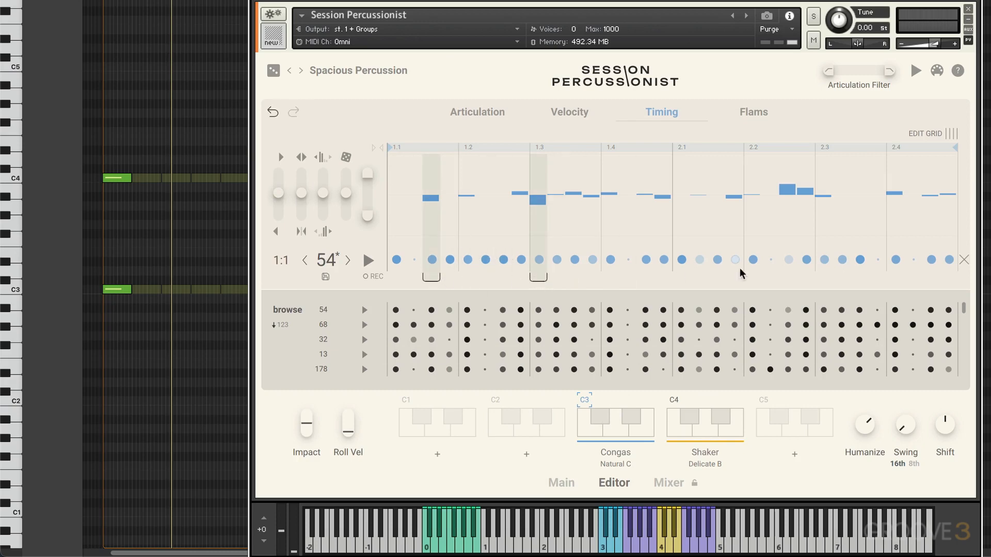
left_click(772, 278)
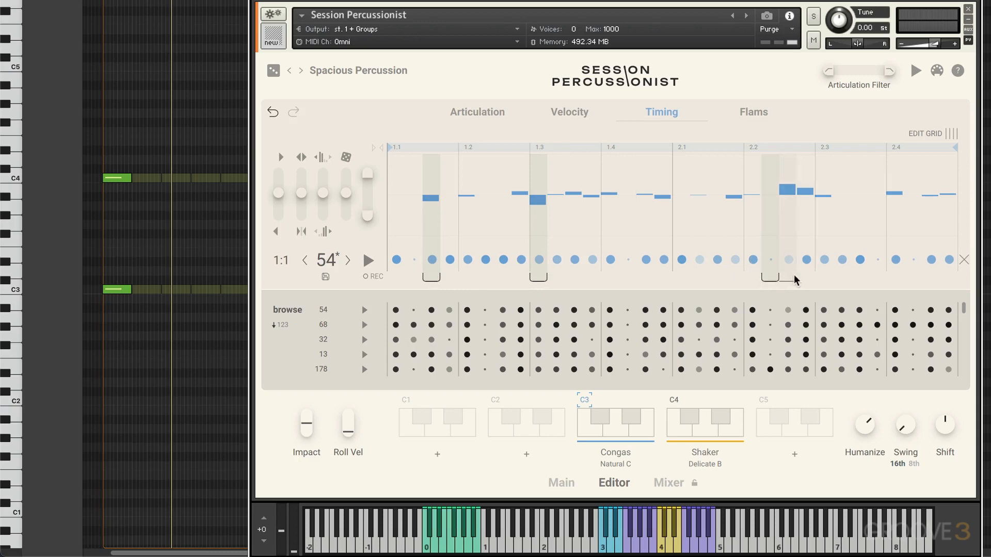
left_click_drag(794, 275, 804, 275)
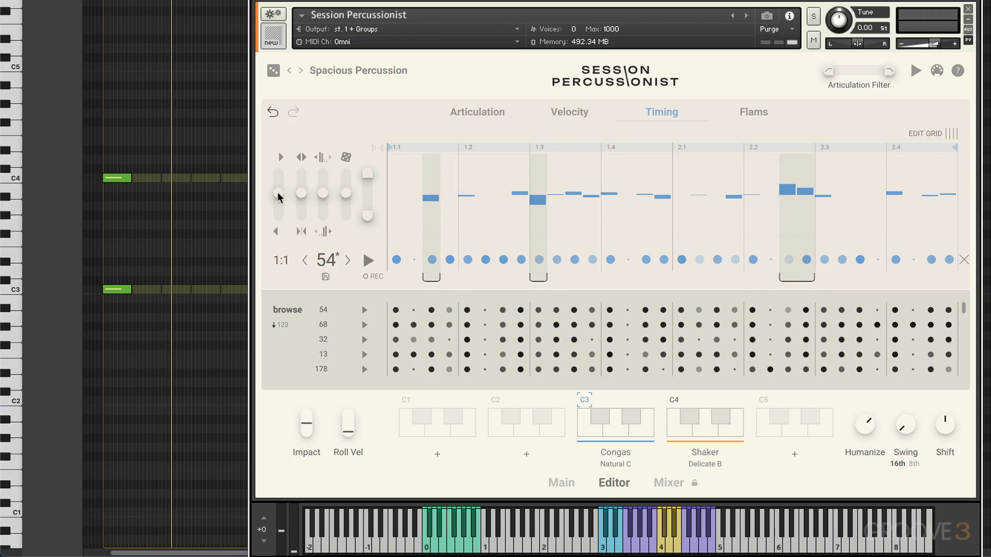
Try shifting only the selected steps later, audition the groove, then undo the shift and stop playback
left_click_drag(277, 192, 278, 177)
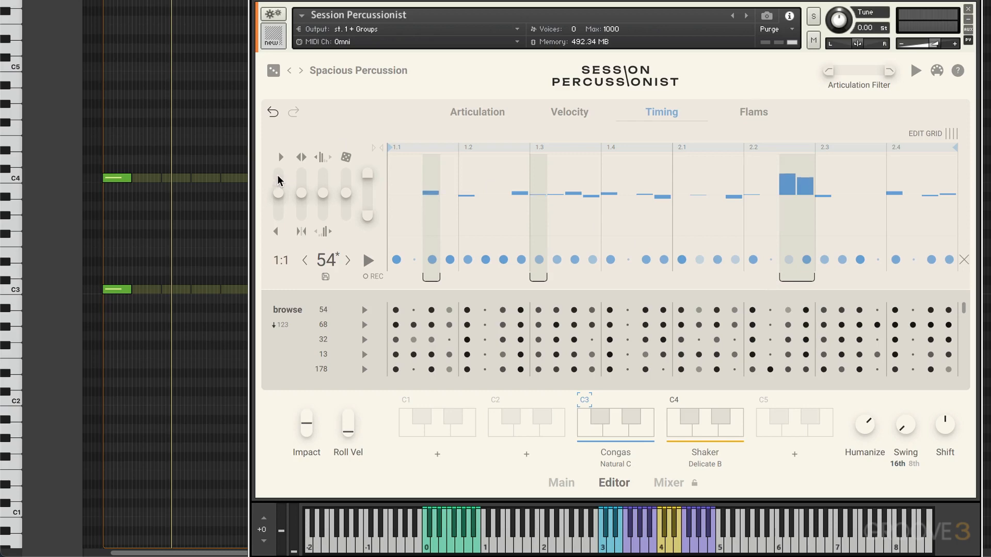
key("space")
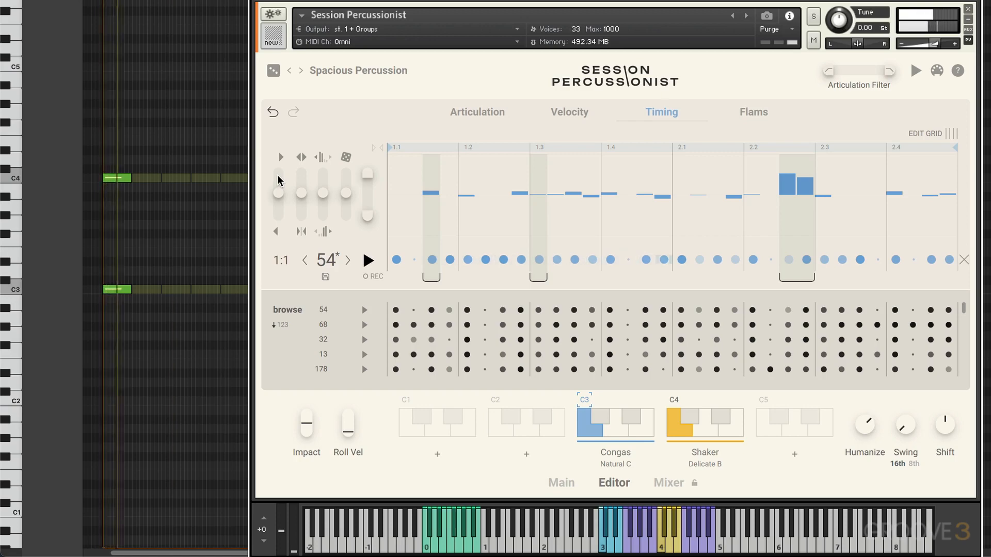
left_click(272, 112)
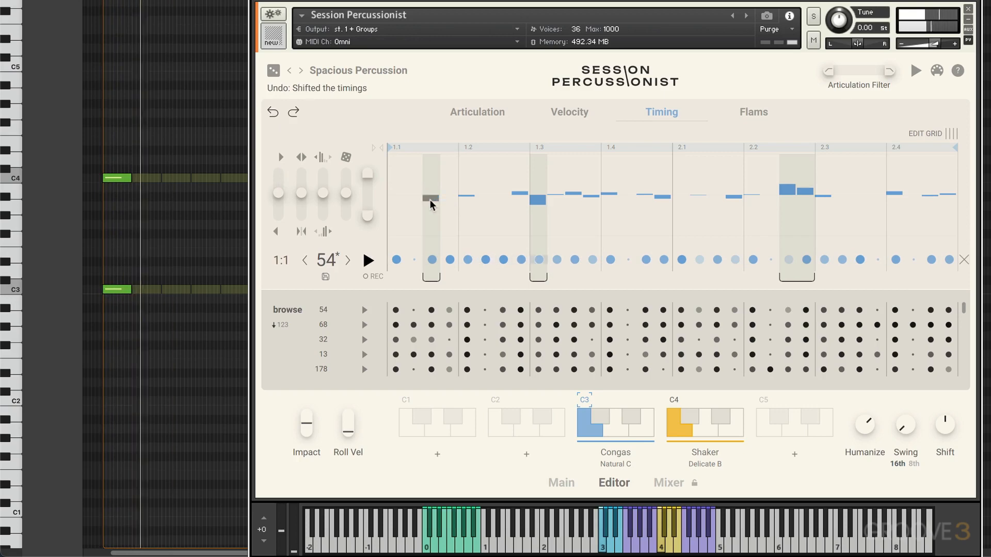
key("space")
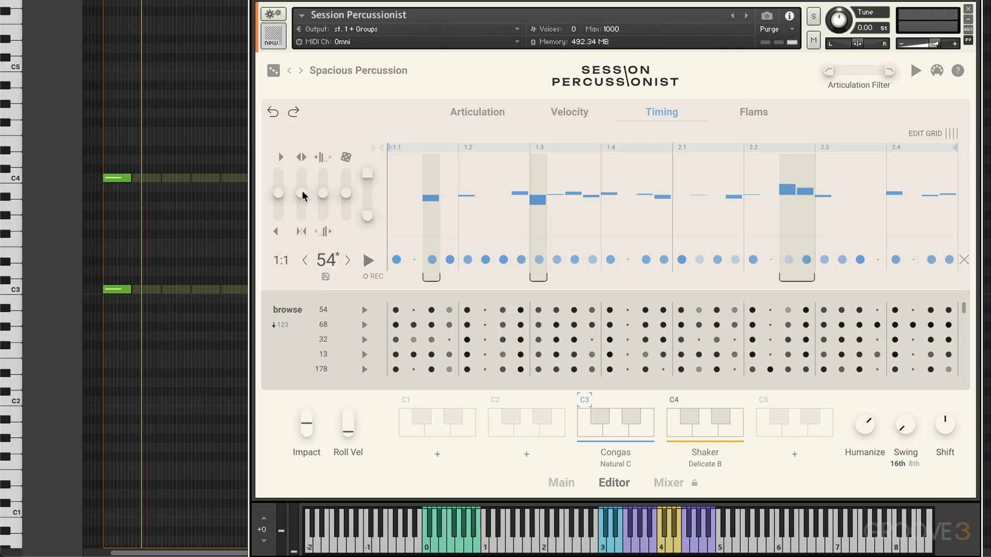
Try exaggerating the selected steps' timing offsets away from the grid in two attempts, auditioning and undoing each one
left_click_drag(302, 193, 303, 166)
key("space")
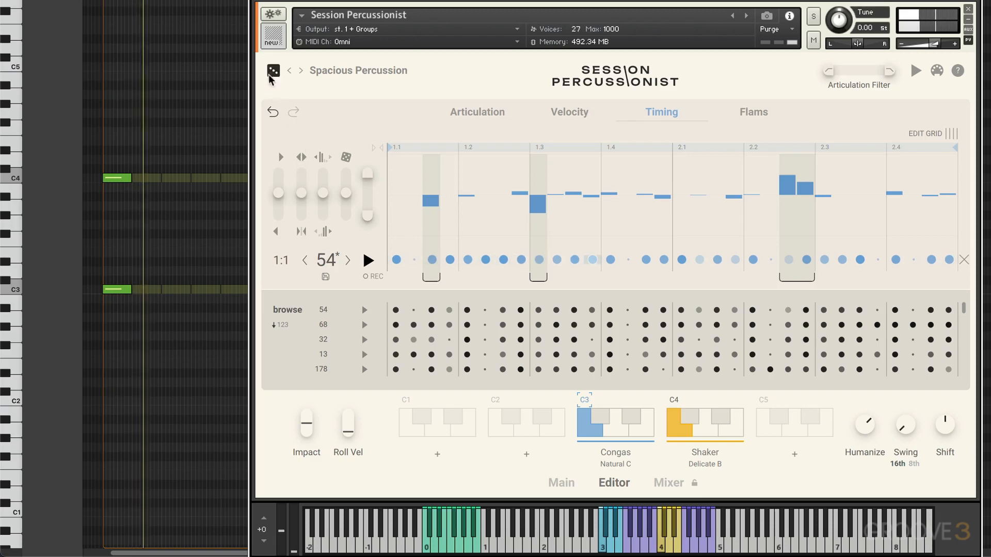
left_click(273, 112)
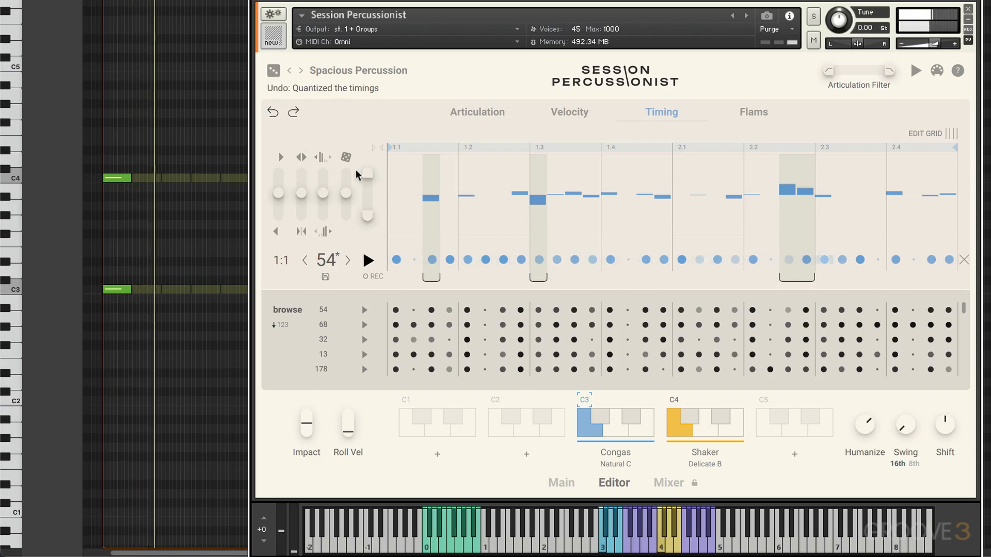
key("space")
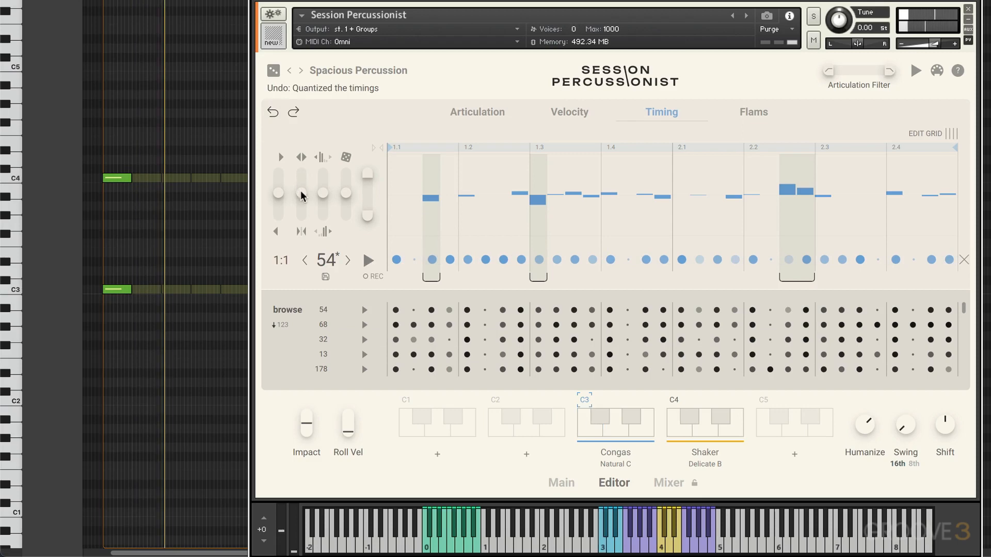
left_click_drag(301, 195, 302, 150)
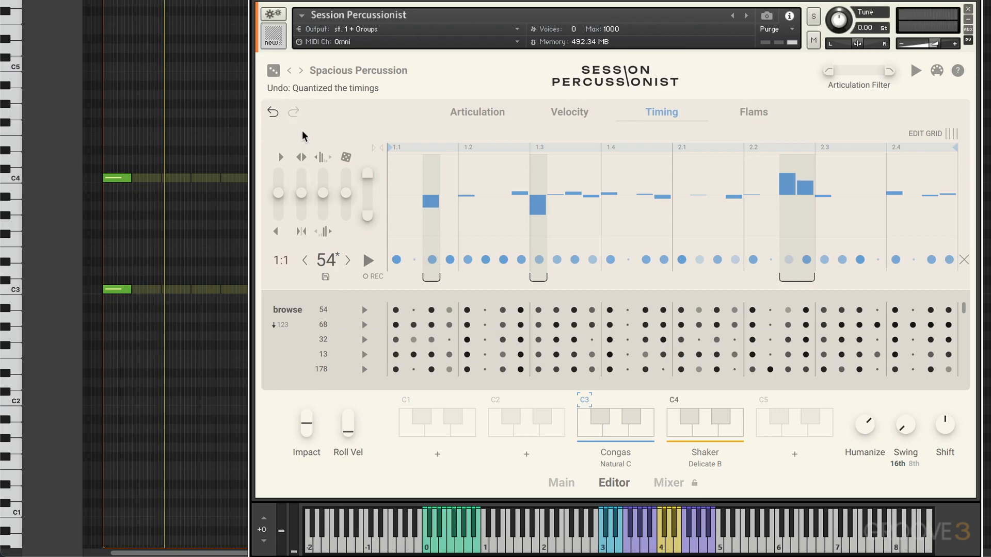
key("space")
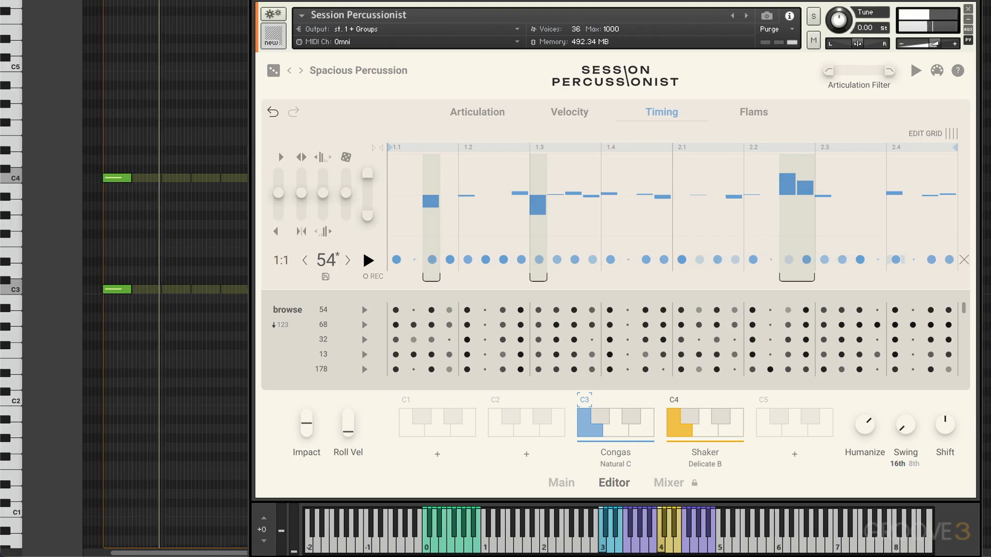
left_click(272, 111)
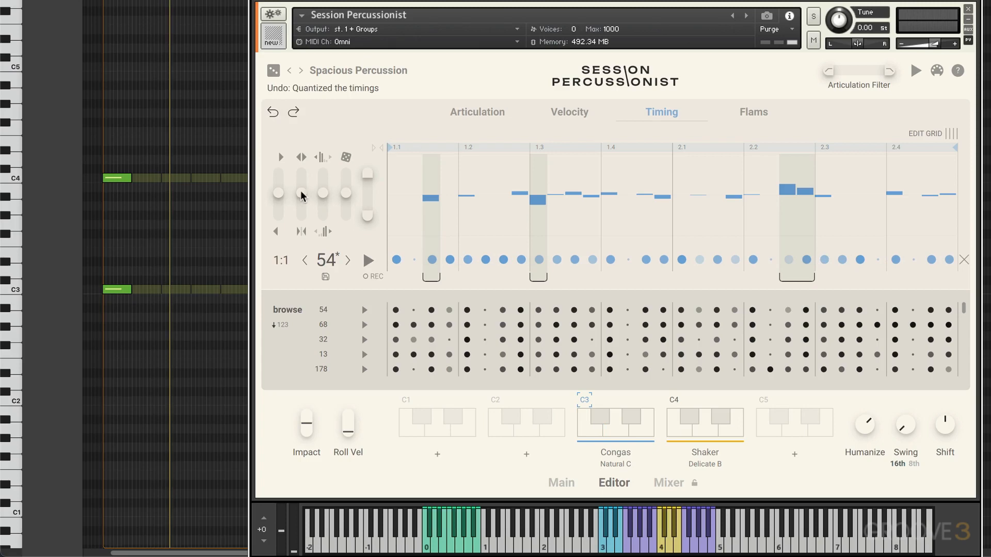
Try quantizing the selected steps closer to the grid, audition the result, and undo the quantization
left_click_drag(302, 195, 294, 221)
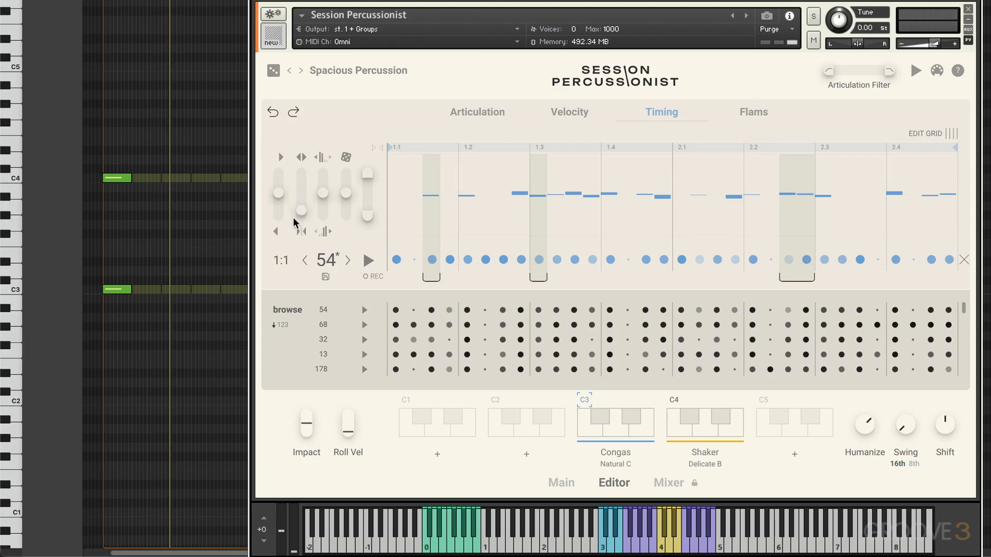
key("space")
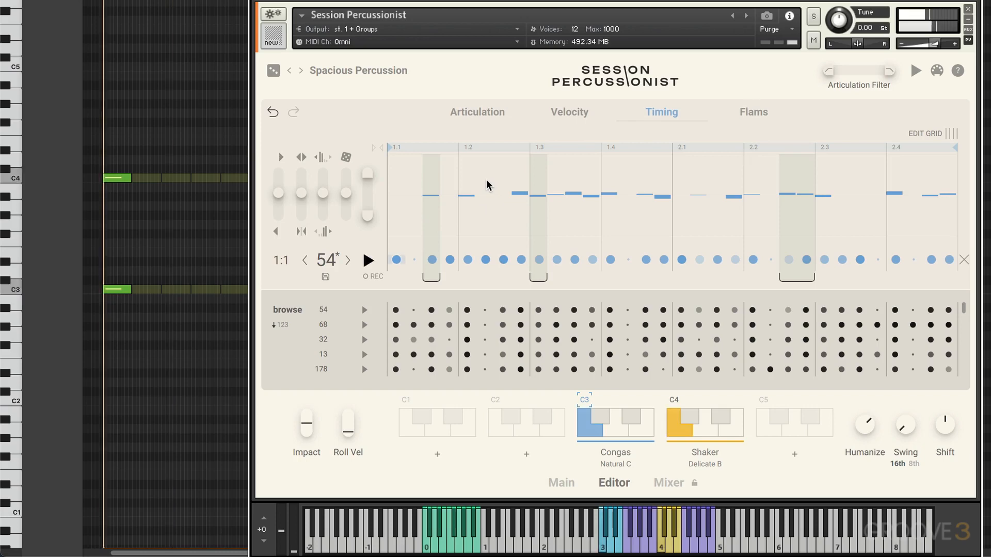
left_click(274, 110)
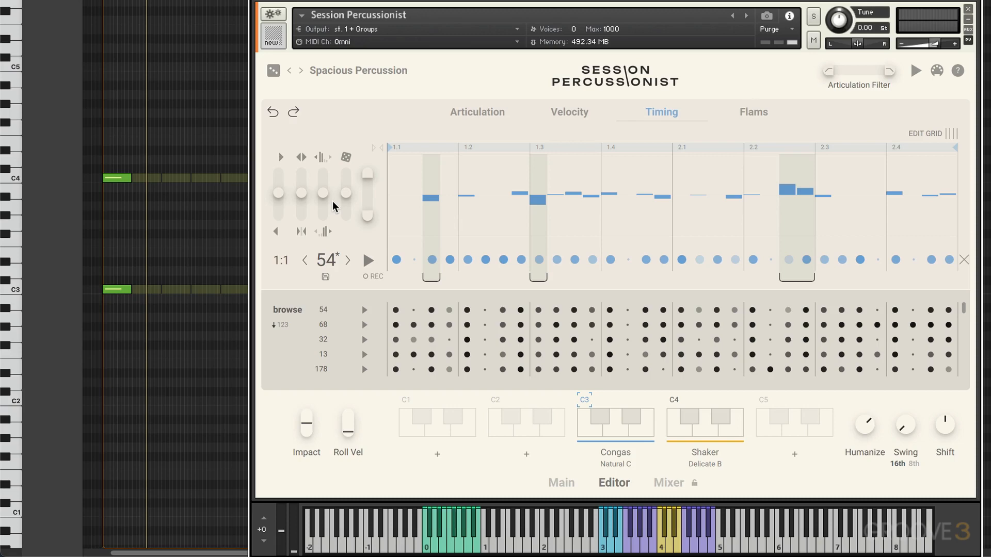
Check the selected steps' velocities, try velocity-based timing that moves louder hits earlier and softer hits later, audition it, and undo it
left_click(570, 112)
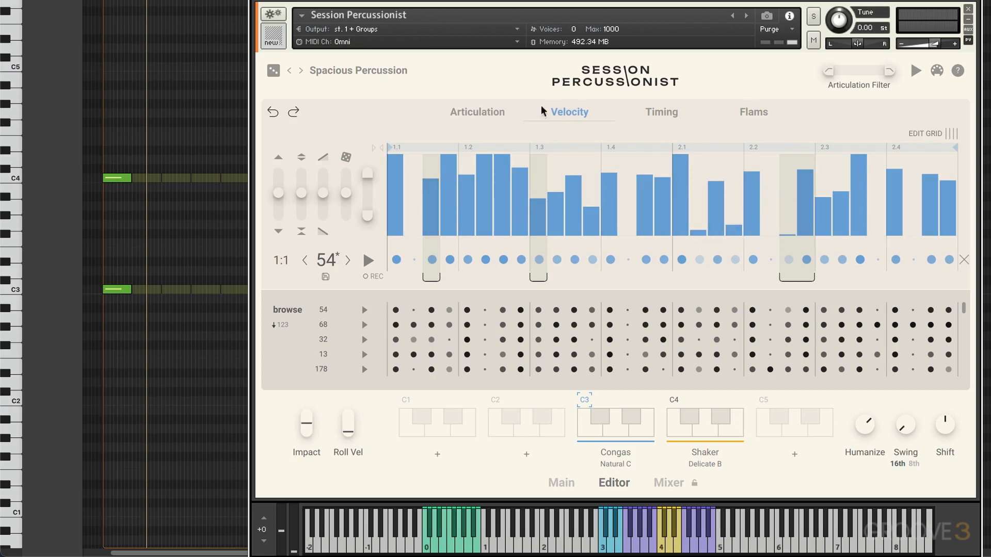
left_click(671, 115)
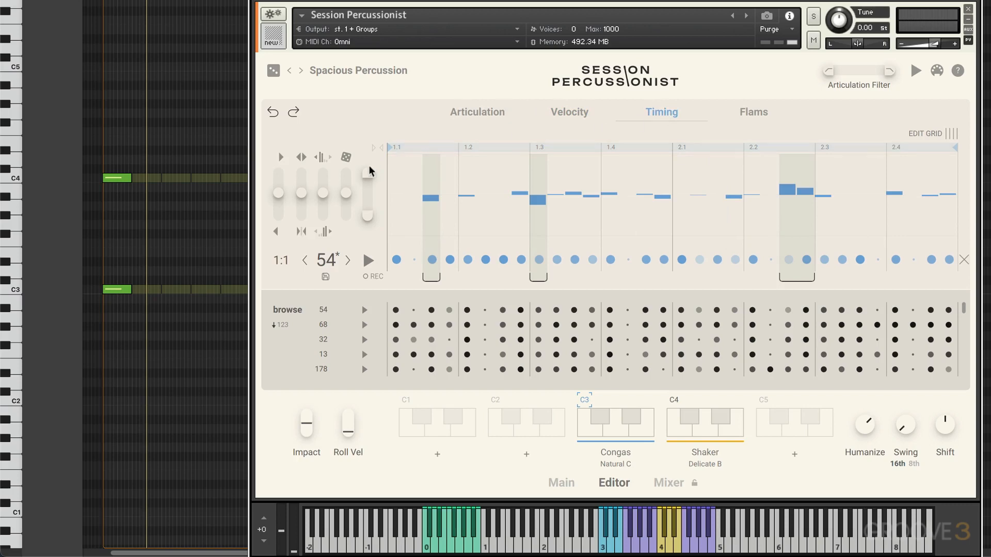
left_click_drag(320, 194, 324, 158)
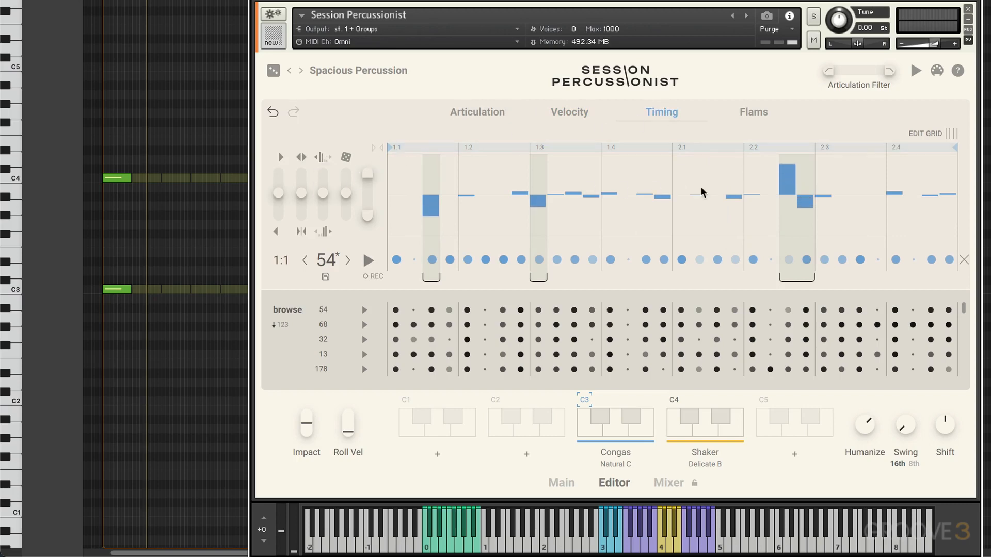
key("space")
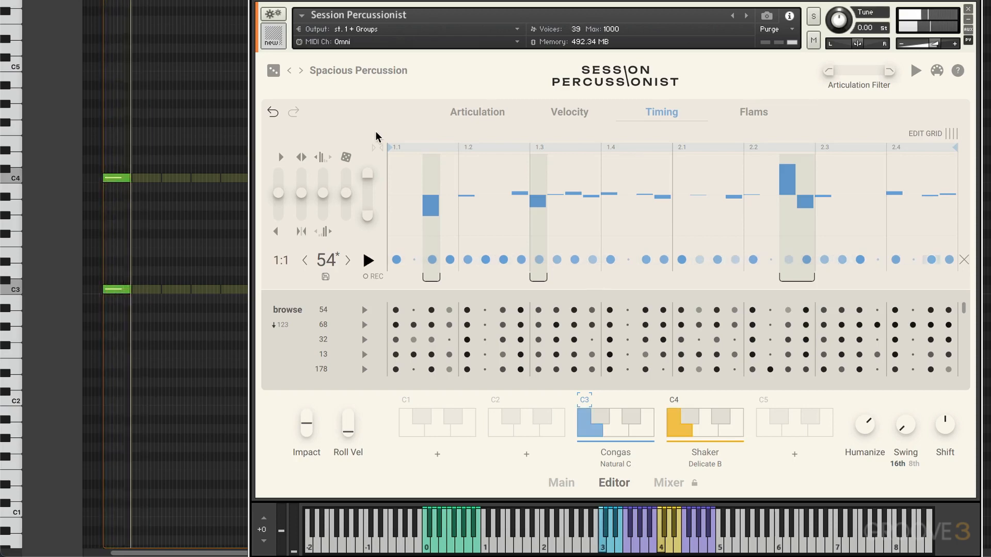
key("space")
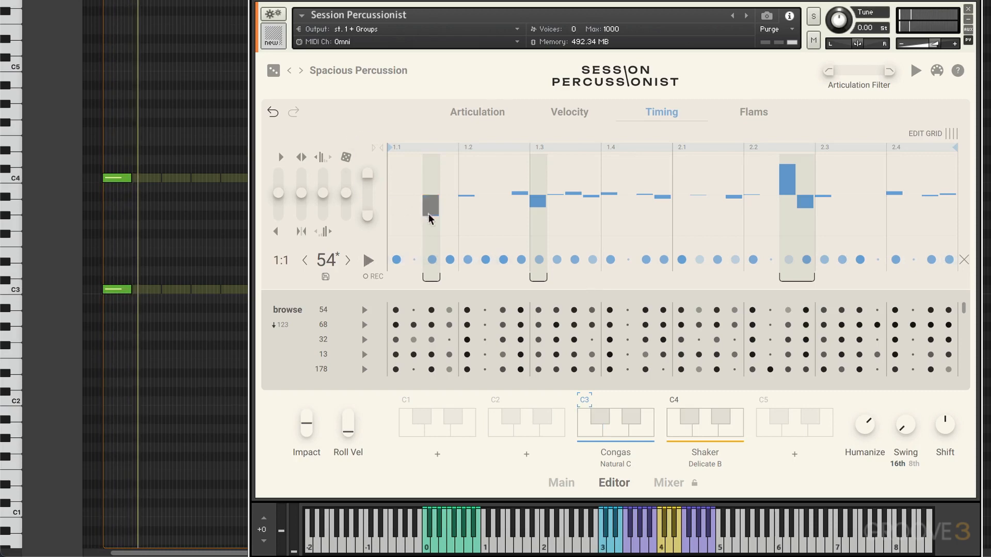
left_click(277, 112)
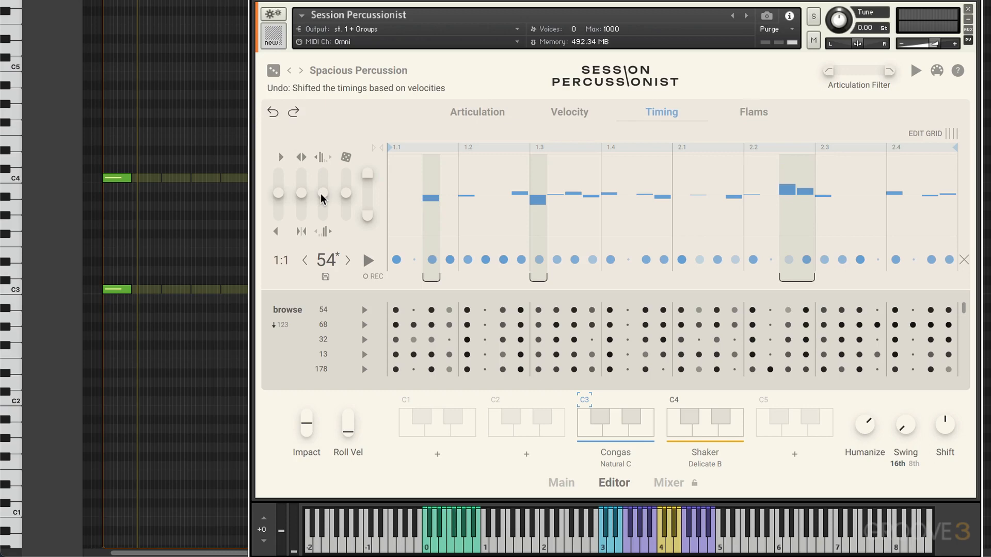
Try the opposite velocity-based timing, moving louder hits later and softer hits earlier, then audition and undo it
left_click_drag(320, 193, 320, 221)
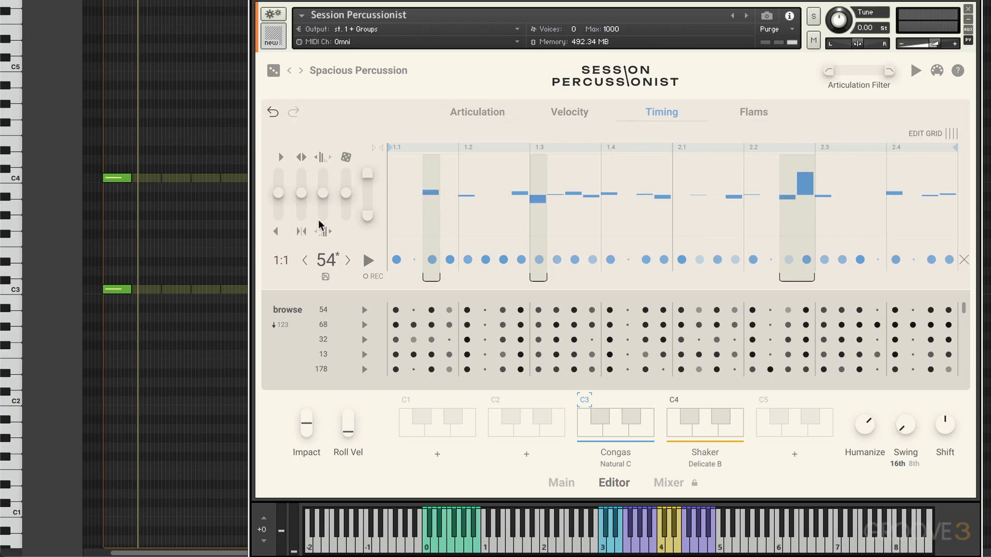
key("space")
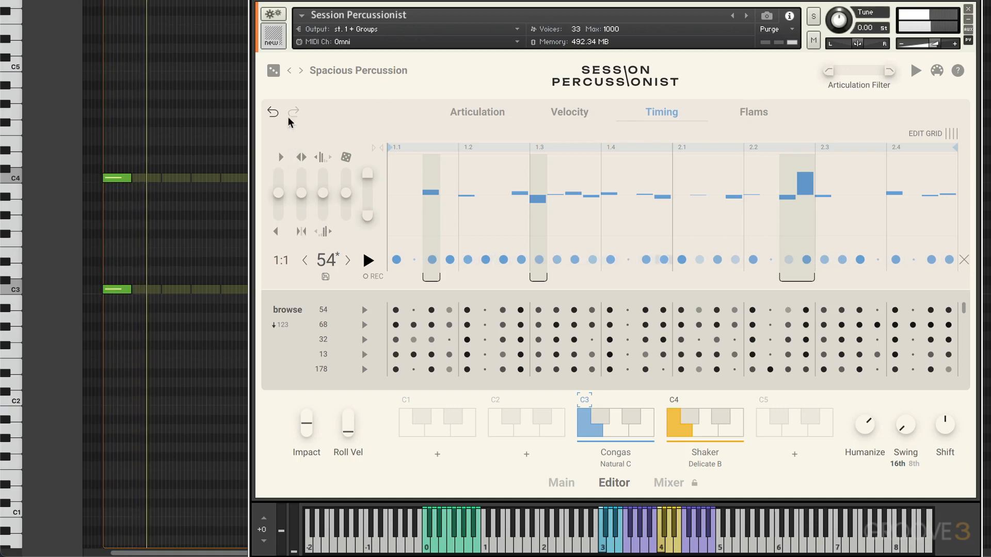
left_click(273, 111)
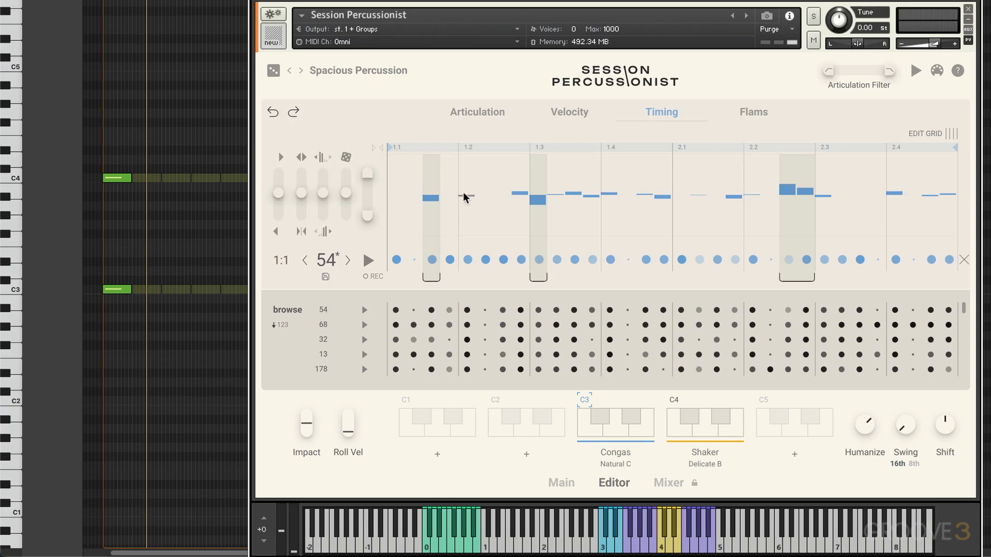
Try randomizing the selected steps' timings in both slider directions during playback, undoing each randomization
left_click(348, 188)
key("space")
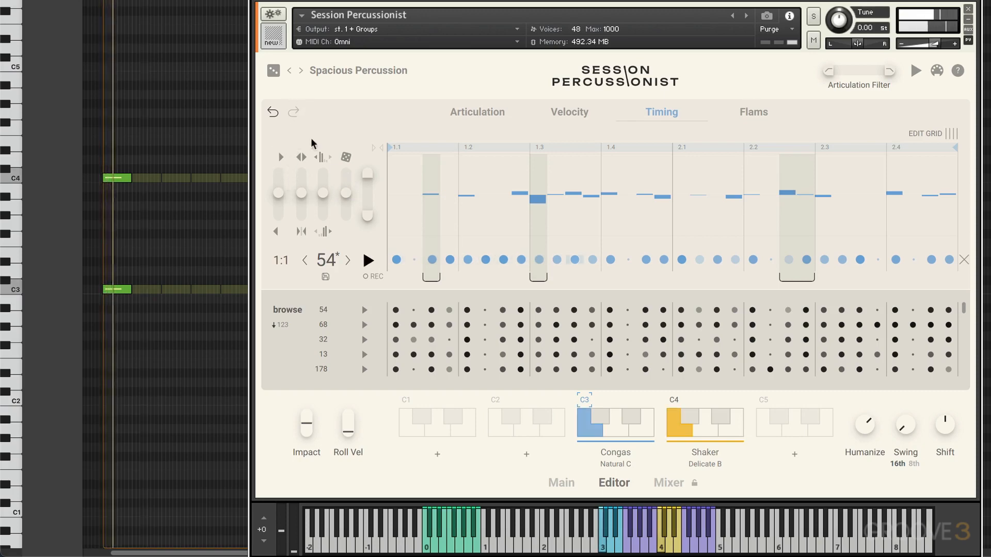
left_click(272, 111)
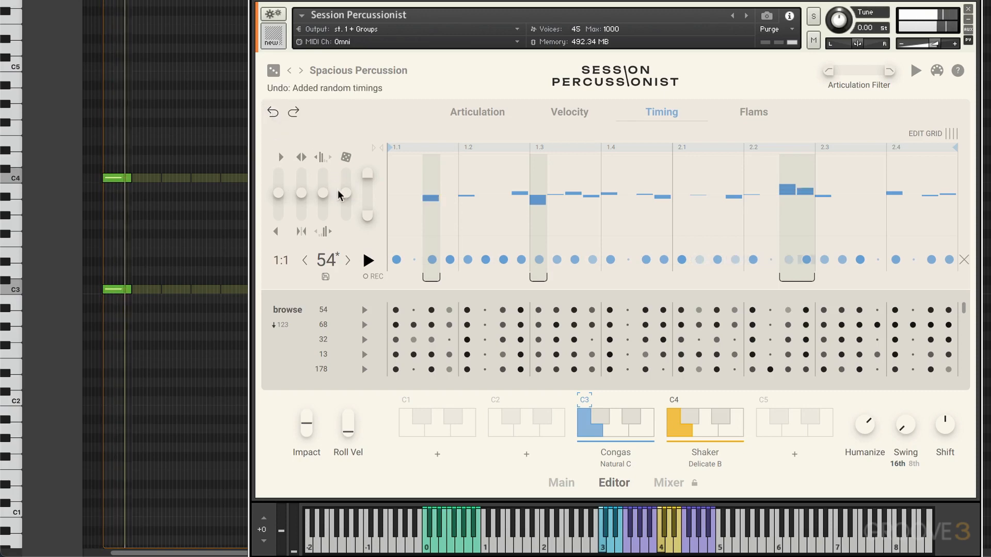
left_click_drag(345, 192, 341, 223)
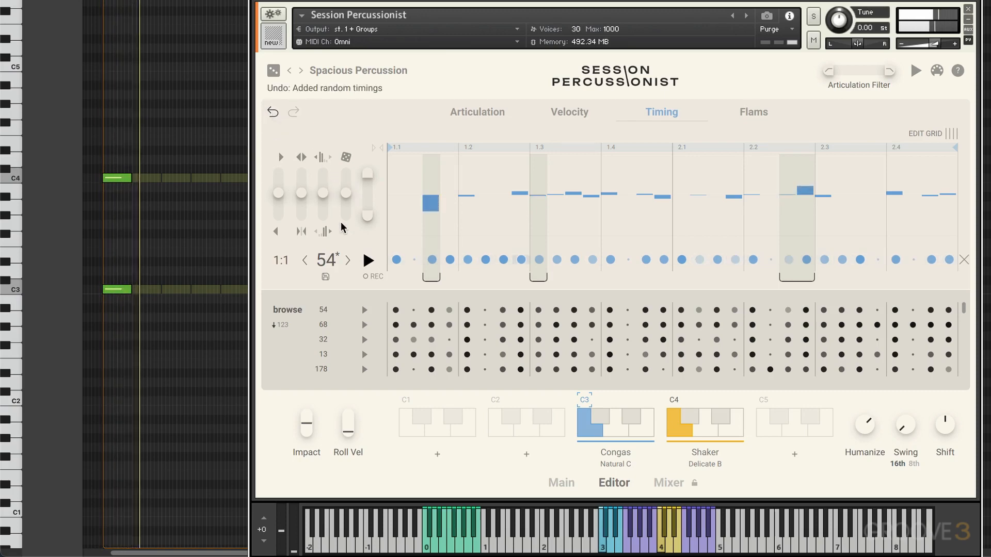
left_click(272, 111)
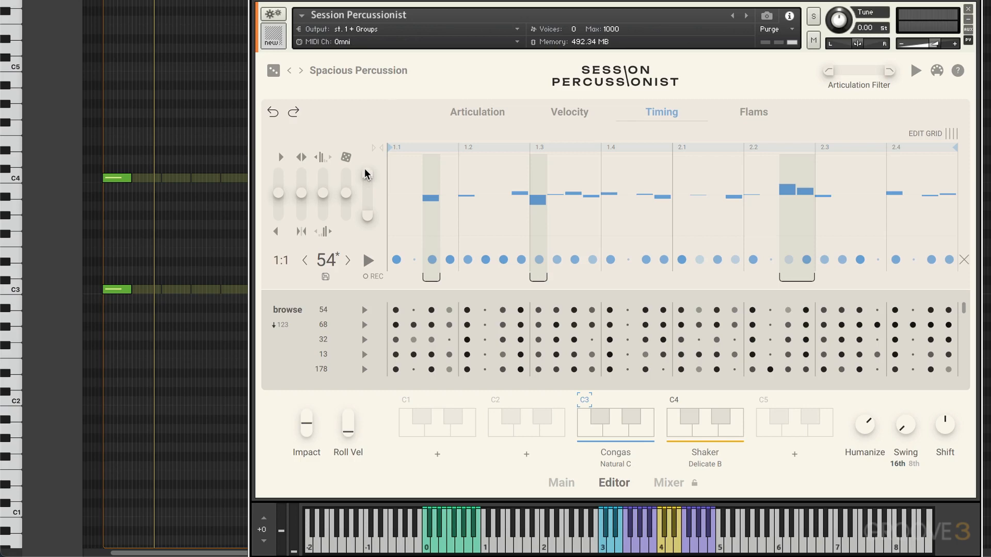
Lower the upper timing limit so the late offsets of the selected steps are reduced, and audition the groove
left_click_drag(368, 175, 355, 208)
key("space")
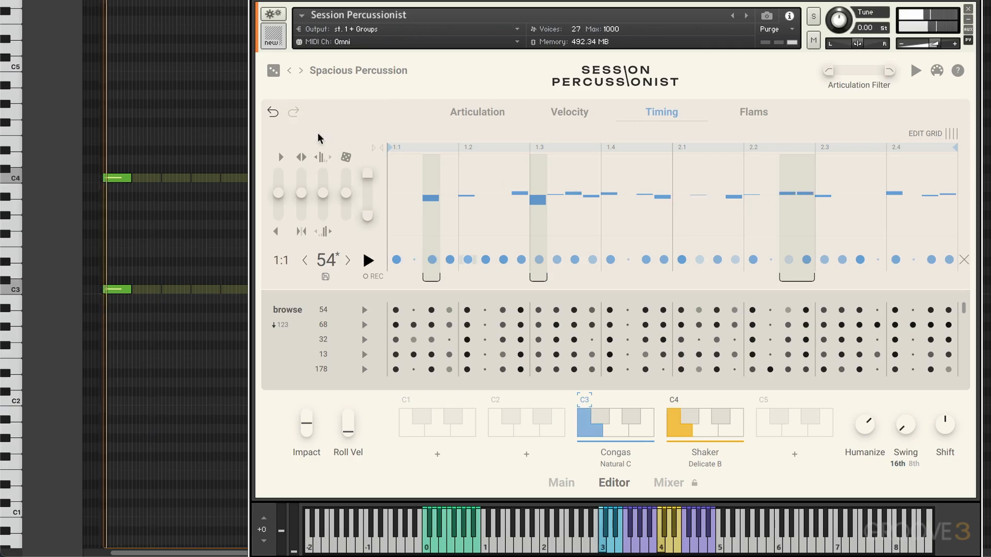
Stop the playback and undo the upper timing limit on the selected steps
key("space")
left_click(272, 112)
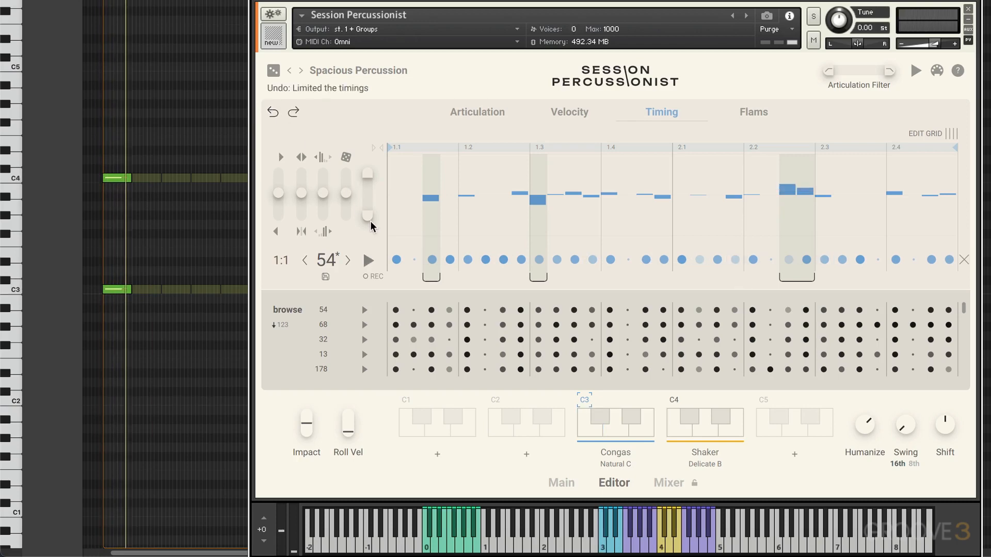
Try raising the lower timing limit to reduce the early offsets of the selected steps, audition the groove, and undo it
left_click_drag(372, 217, 377, 182)
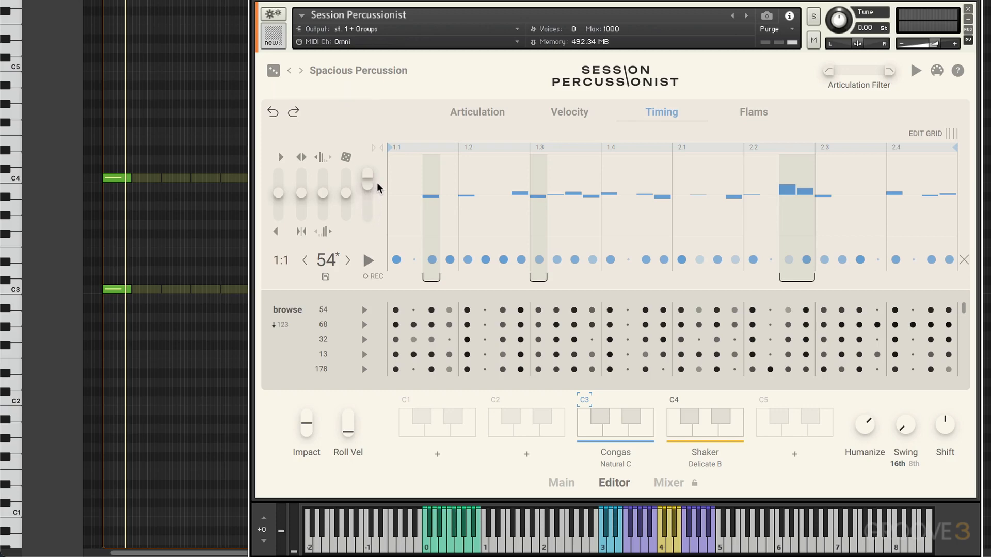
key("space")
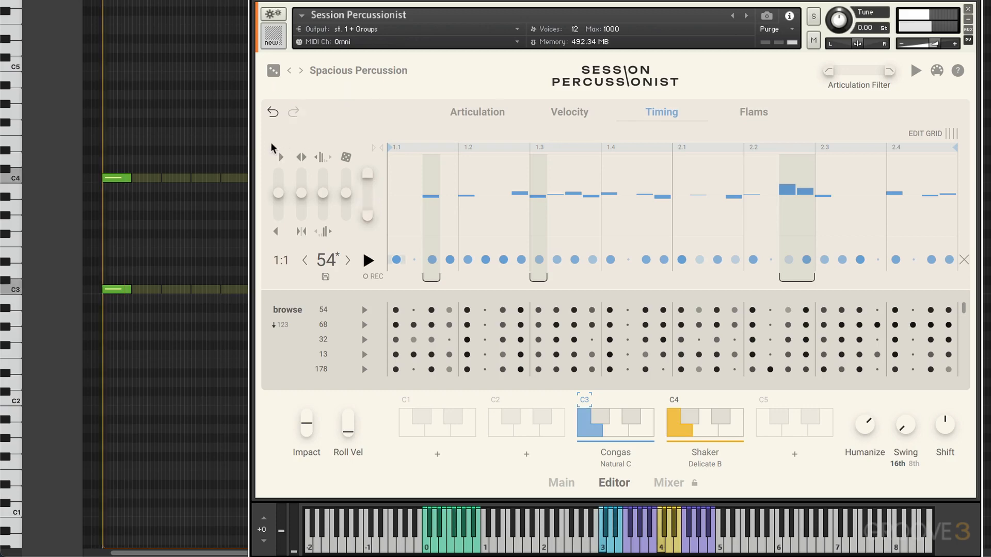
left_click(273, 112)
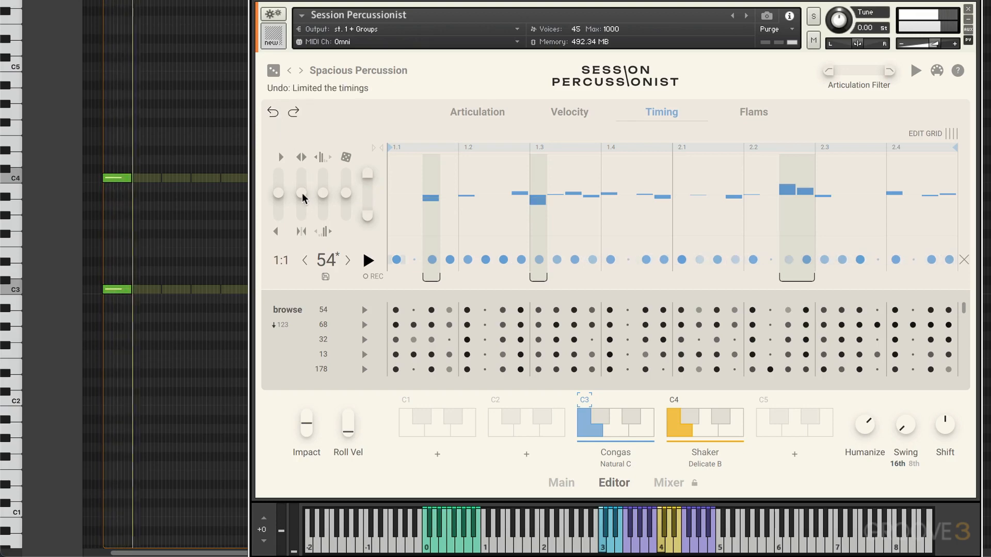
key("space")
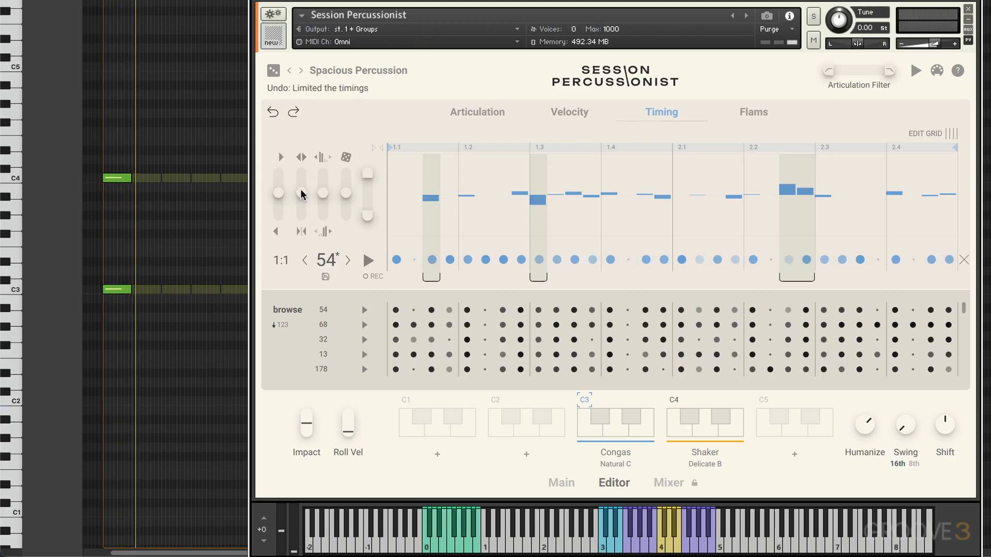
Exaggerate the early and late timing offsets of the selected steps slightly, and audition the groove
left_click_drag(300, 192, 301, 178)
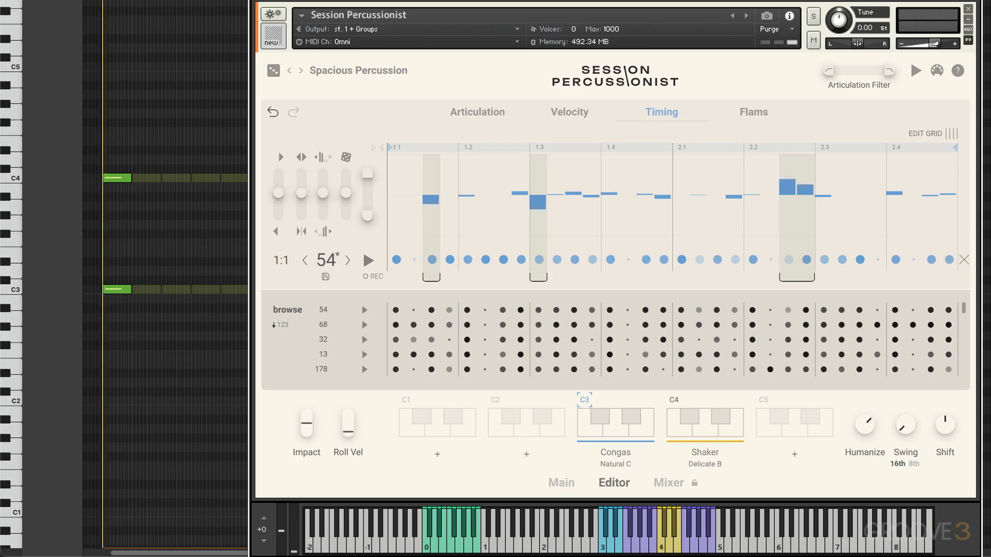
key("space")
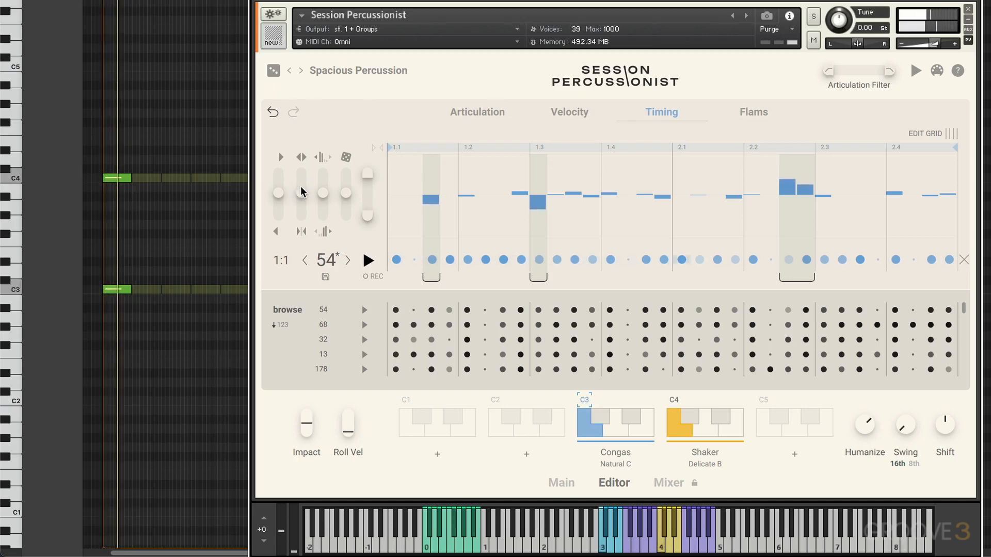
key("space")
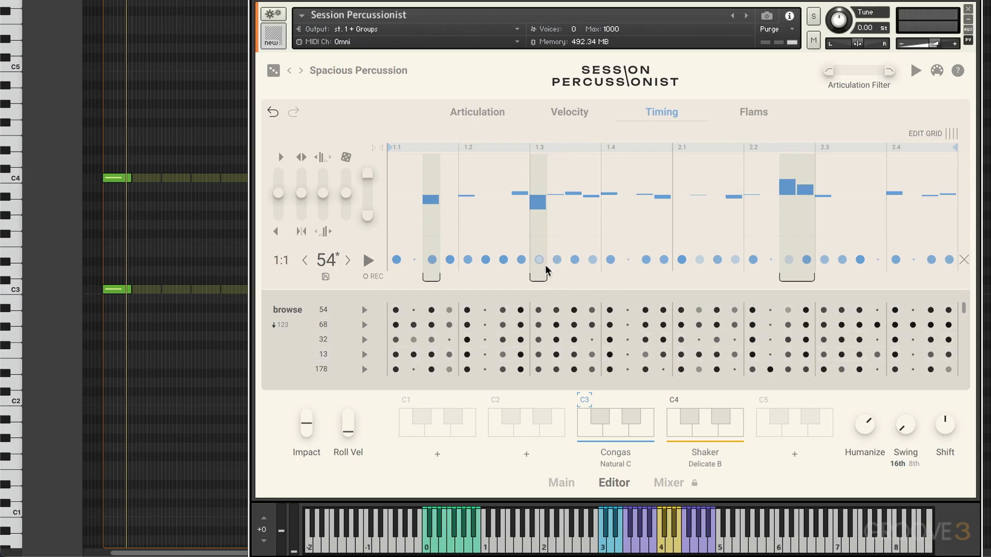
Select the steps just before 2.1 and 2.2 plus the one at 2.4, try a shared late timing and opposite-direction offsets, undoing each
left_click(663, 274)
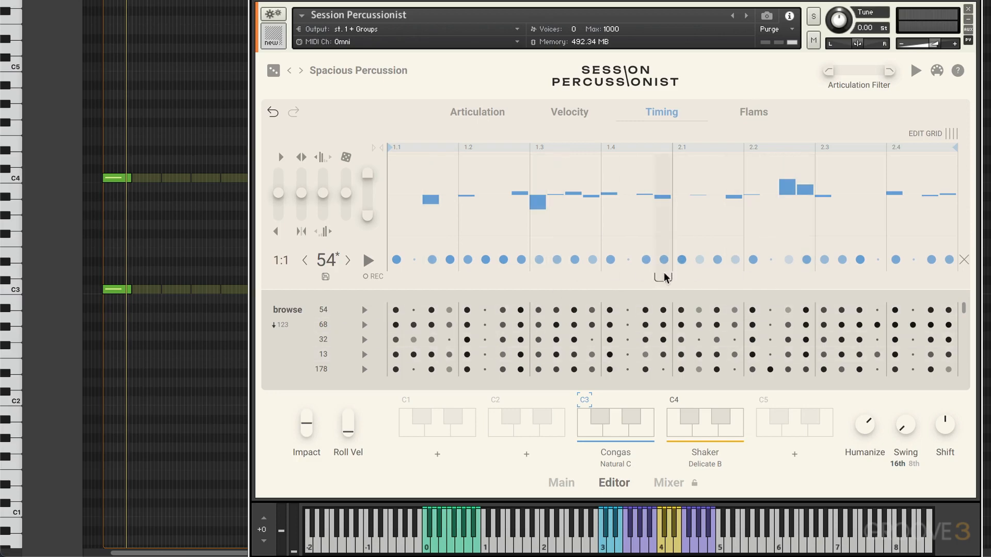
left_click(892, 276)
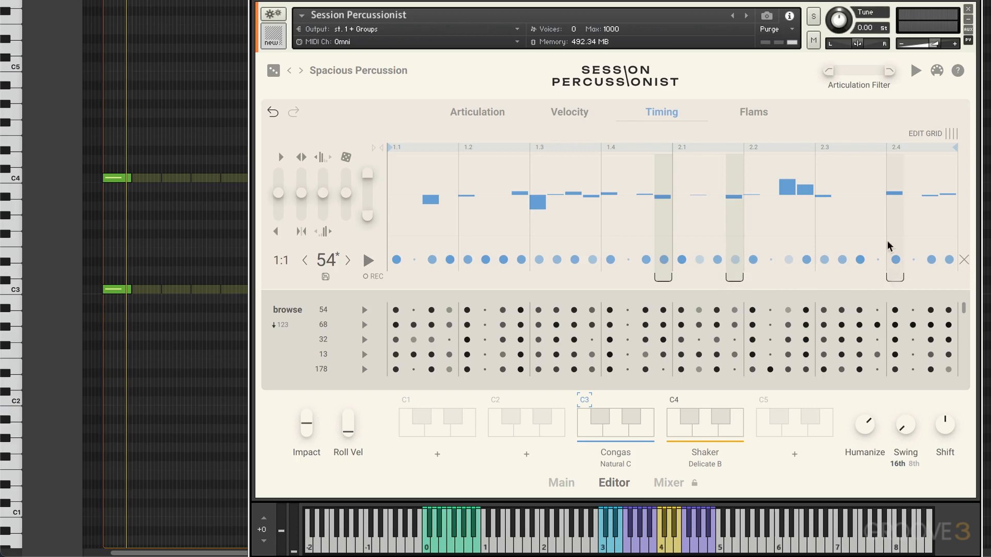
left_click(892, 181)
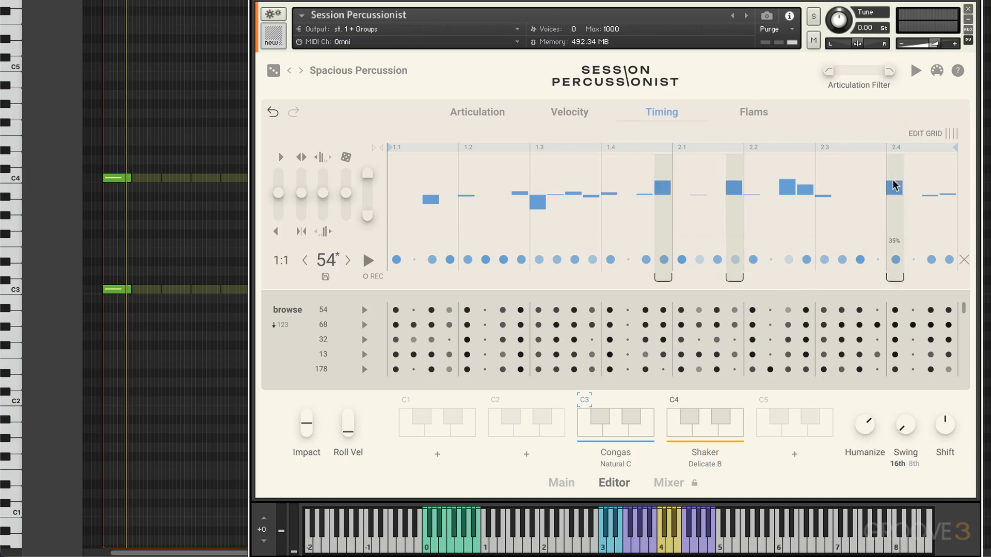
left_click_drag(893, 179, 888, 165)
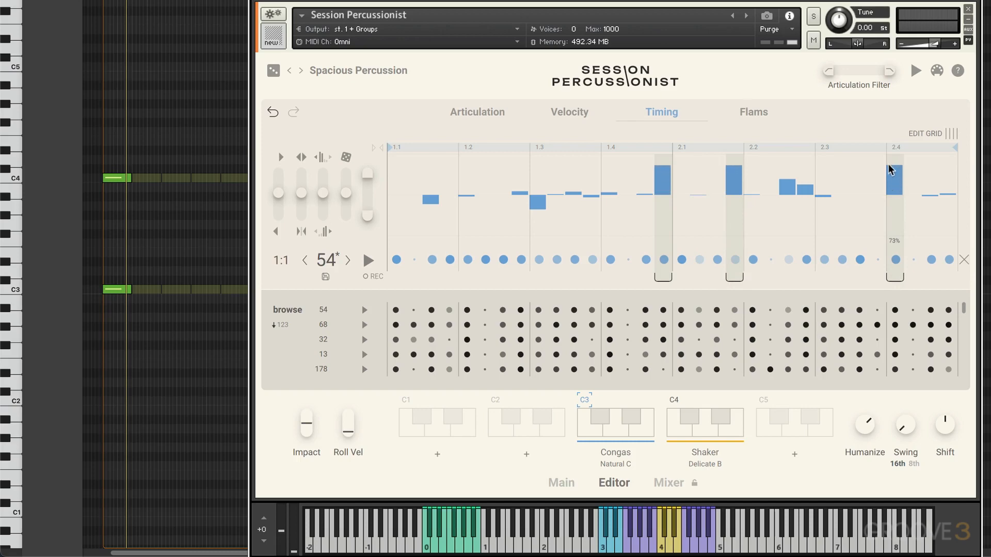
left_click(272, 112)
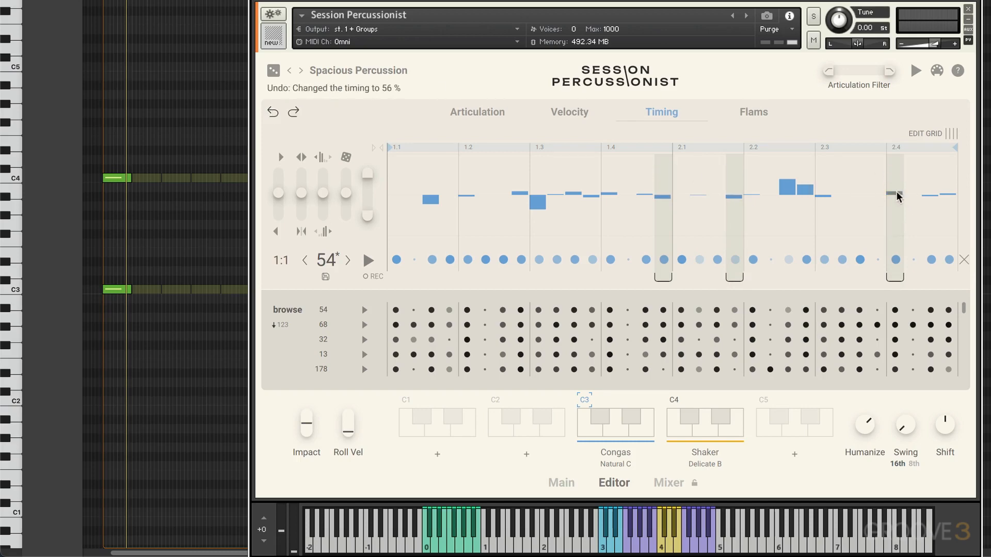
left_click_drag(896, 191, 893, 178)
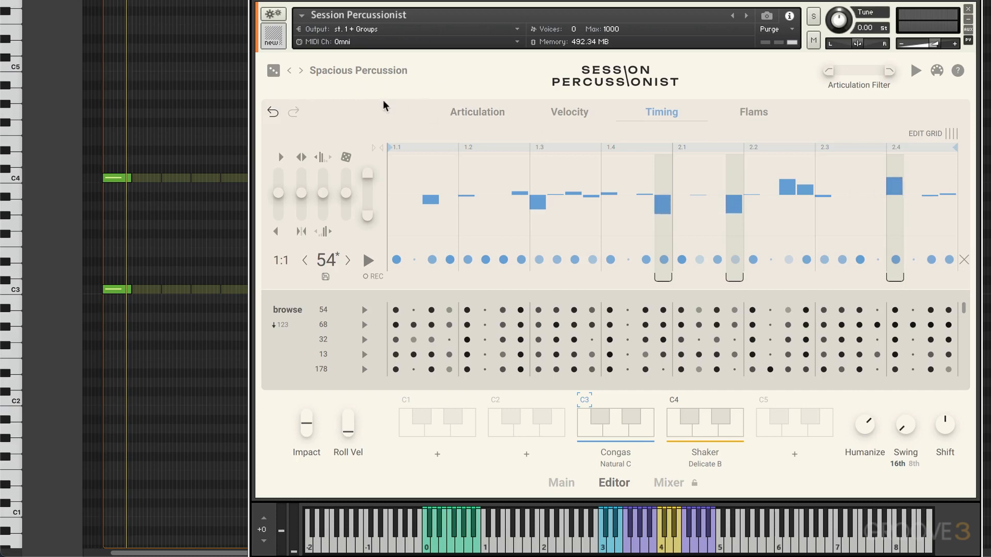
left_click(271, 112)
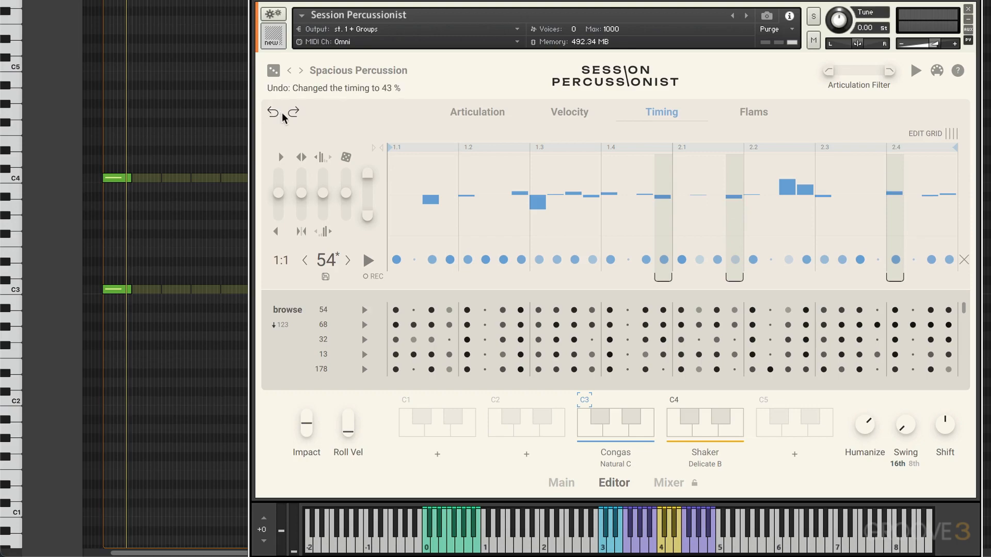